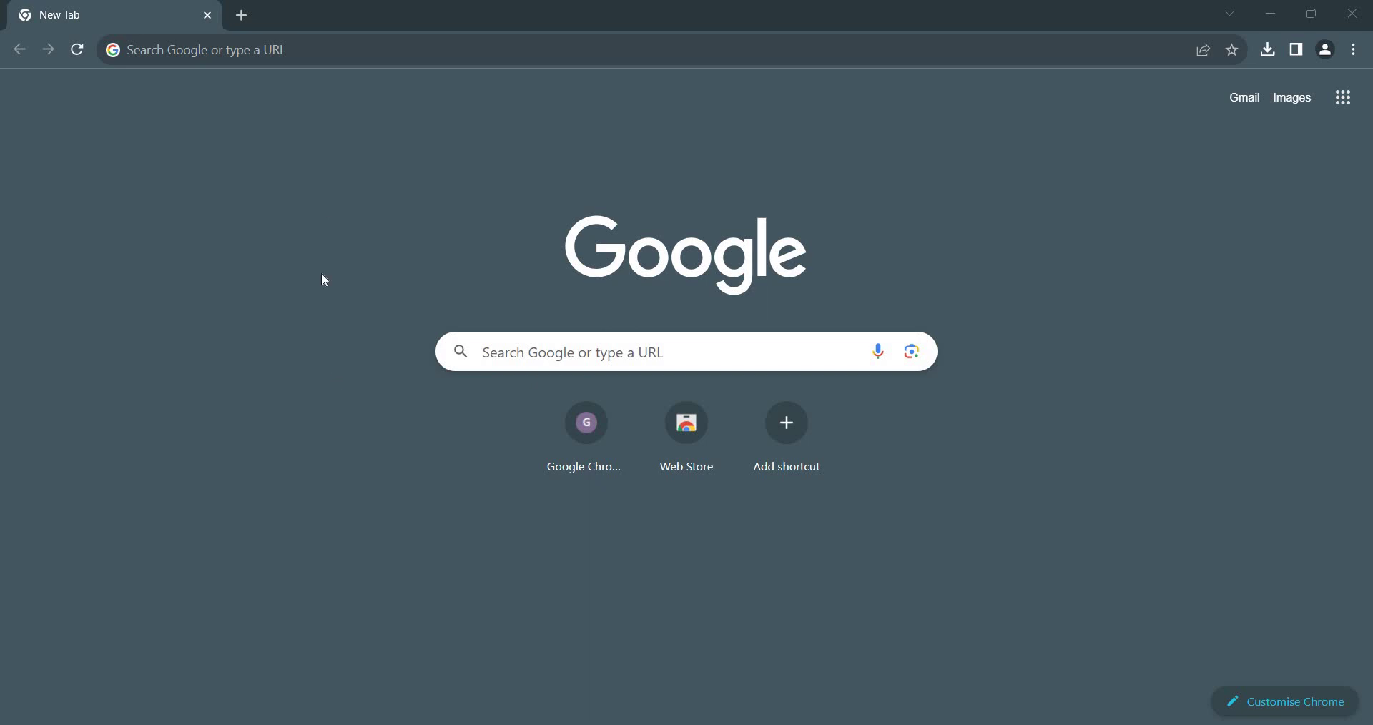
- Search the web for 'sublime text' and open the 'Sublime Text - Text Editing, Done Right' result
{"action": "key", "text": "ctrl+l"}
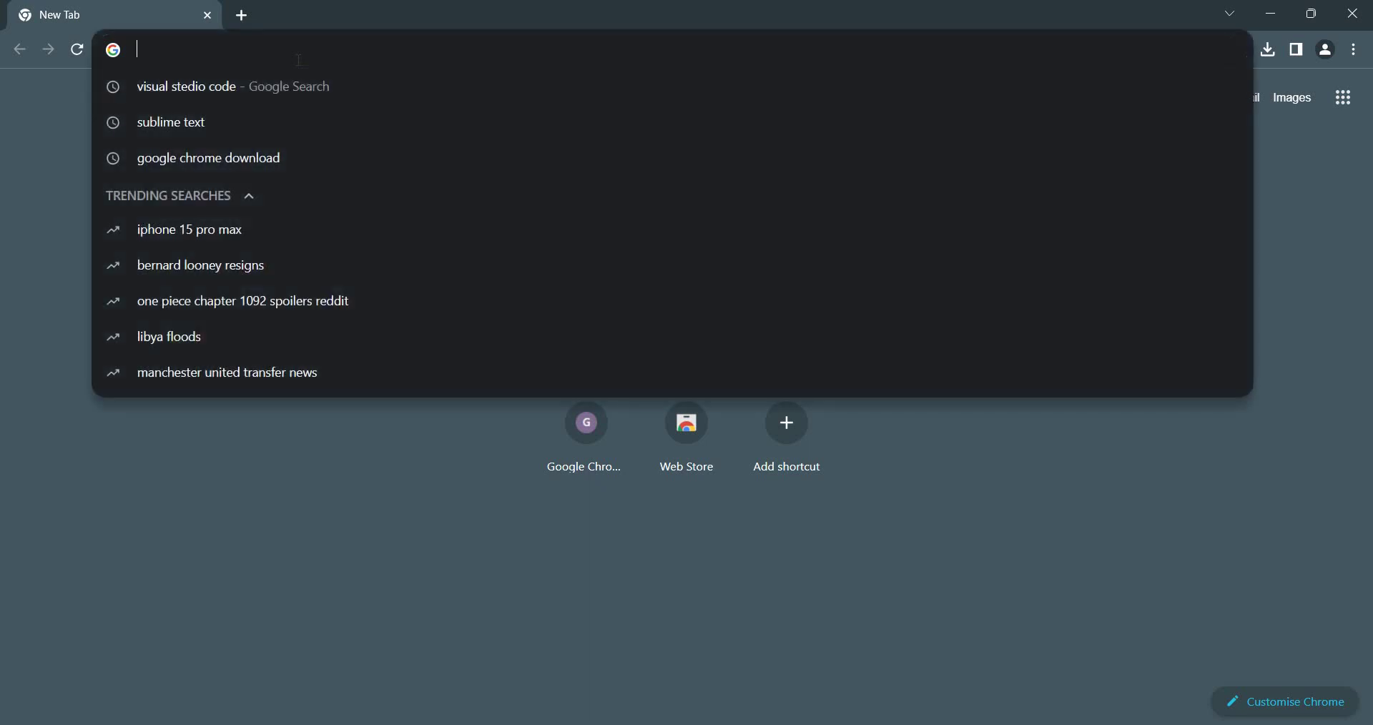
{"action": "type", "text": "s"}
{"action": "key", "text": "Escape"}
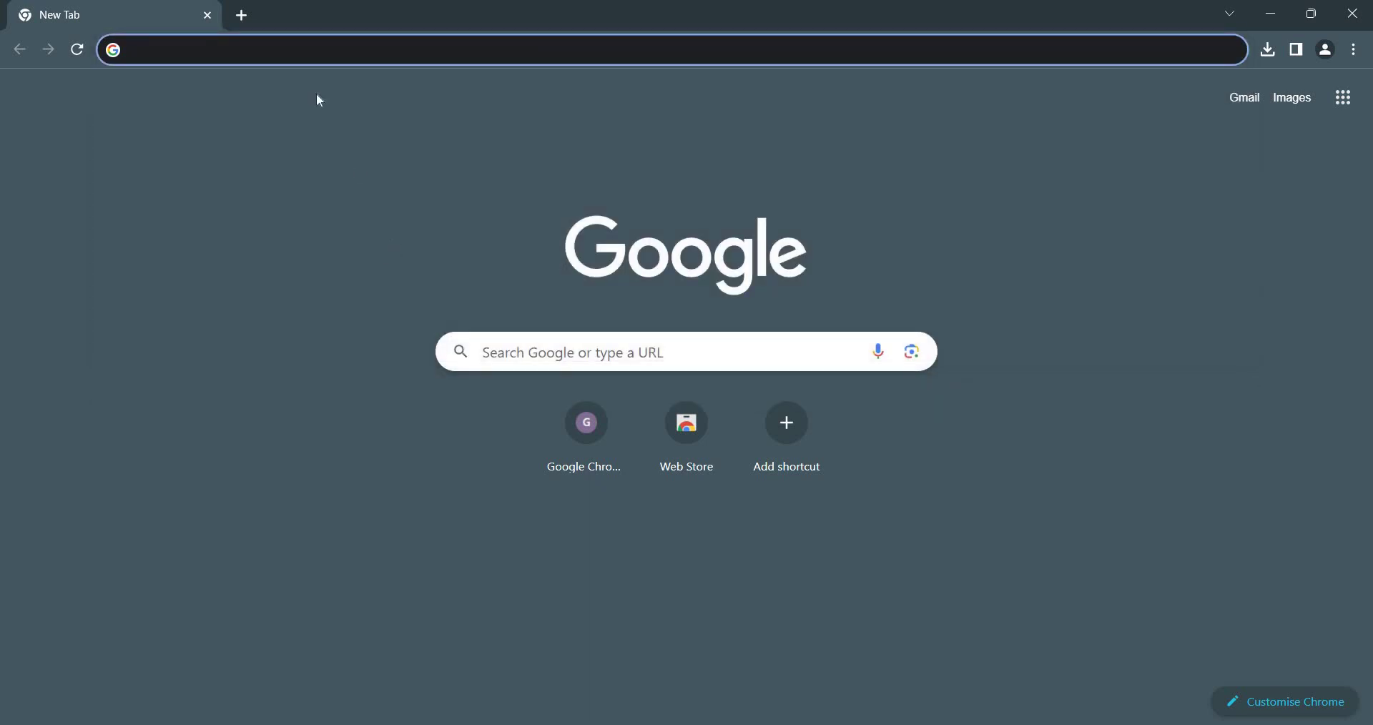
{"action": "left_click", "coordinate": [316, 94]}
{"action": "left_click", "coordinate": [293, 48]}
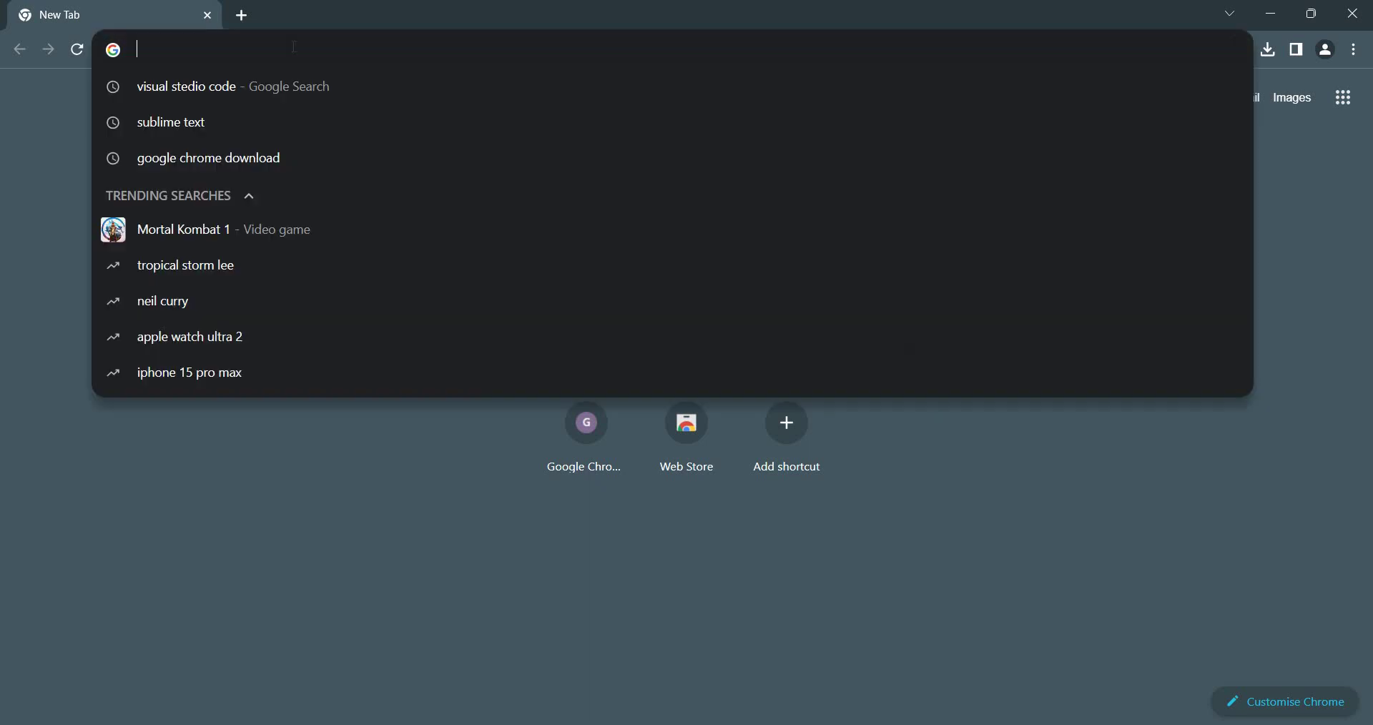
{"action": "type", "text": "sub"}
{"action": "key", "text": "BackSpace"}
{"action": "key", "text": "BackSpace"}
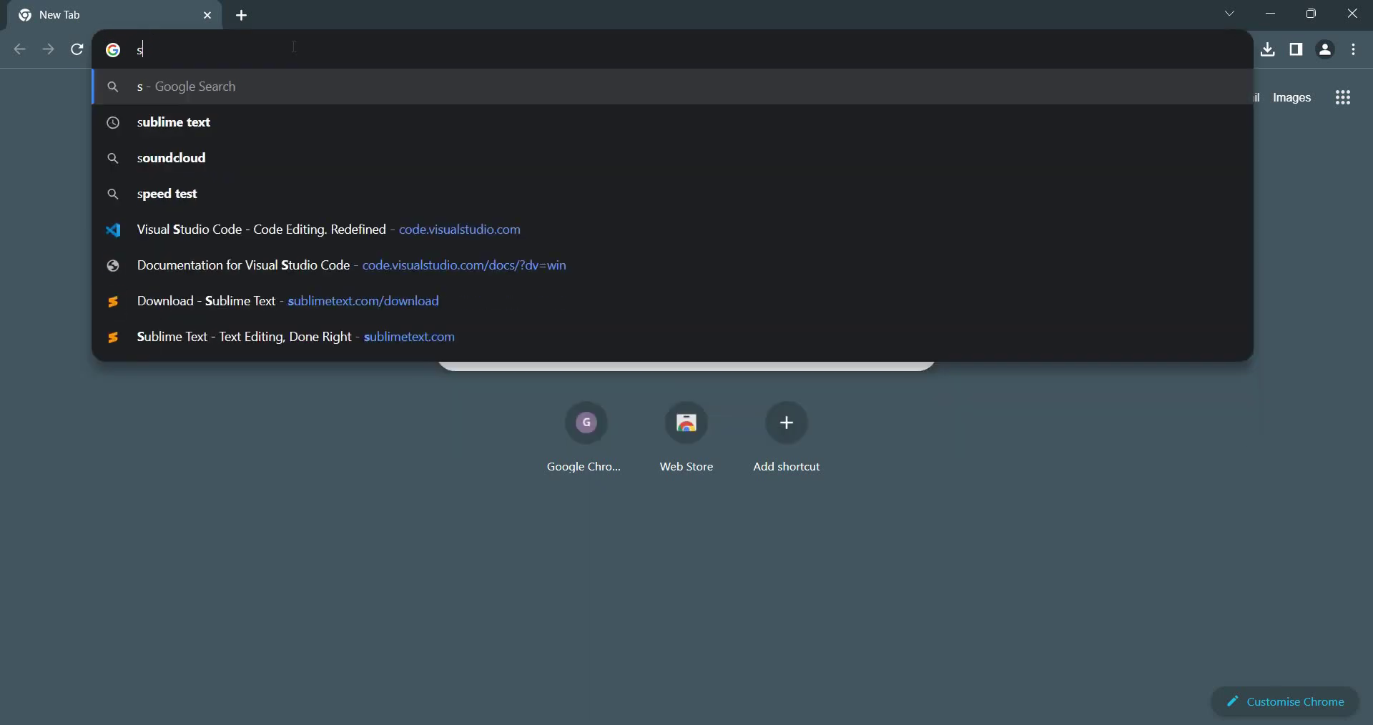
{"action": "type", "text": "unb"}
{"action": "key", "text": "BackSpace"}
{"action": "key", "text": "BackSpace"}
{"action": "type", "text": "b"}
{"action": "key", "text": "Return"}
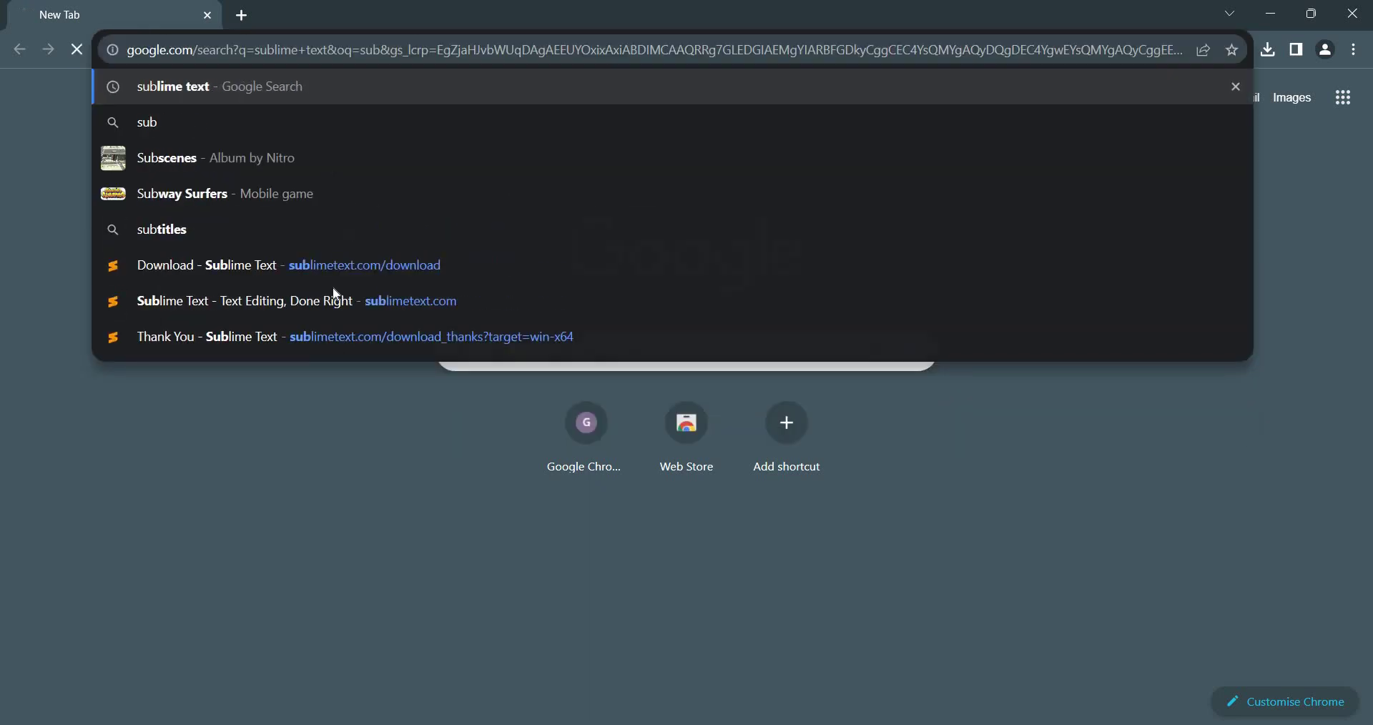
{"action": "left_click", "coordinate": [331, 293]}
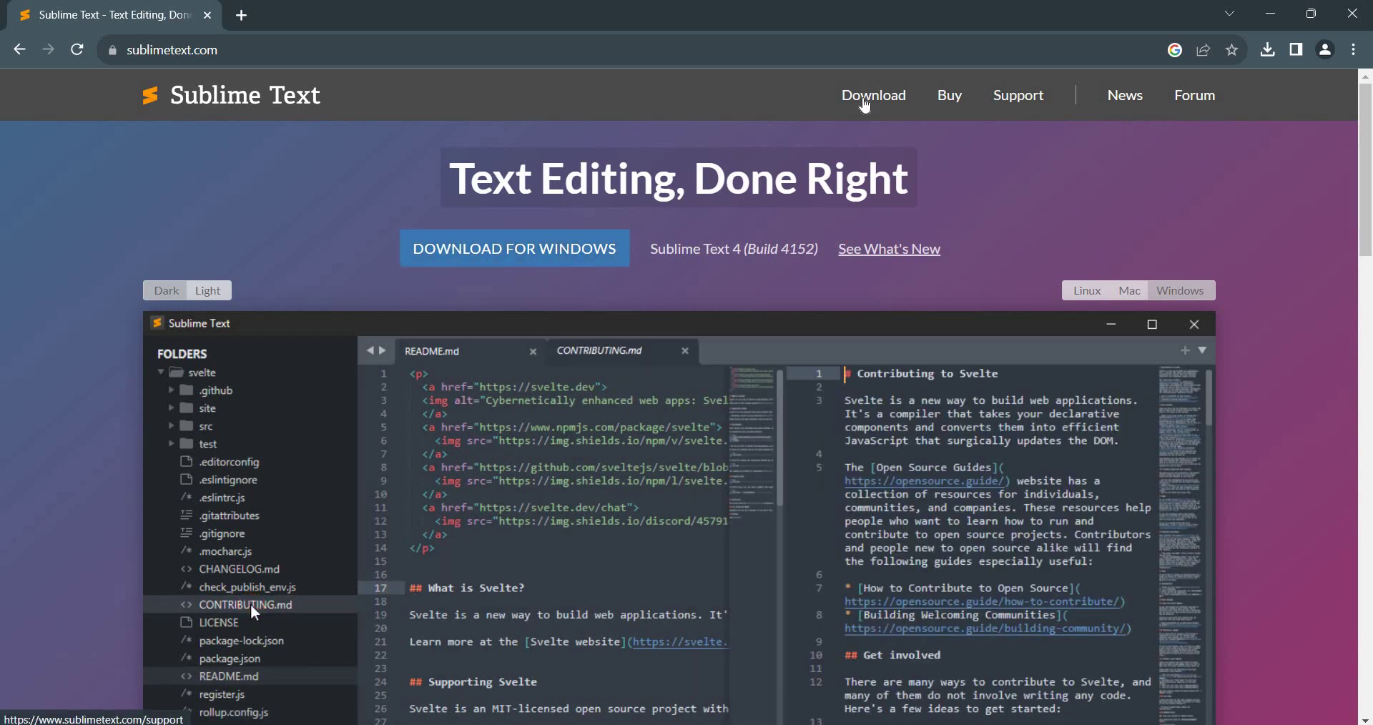
- Download the Windows build of Sublime Text 4 (Build 4152) and install it to C:\Program Files\Sublime Text
{"action": "left_click", "coordinate": [865, 100]}
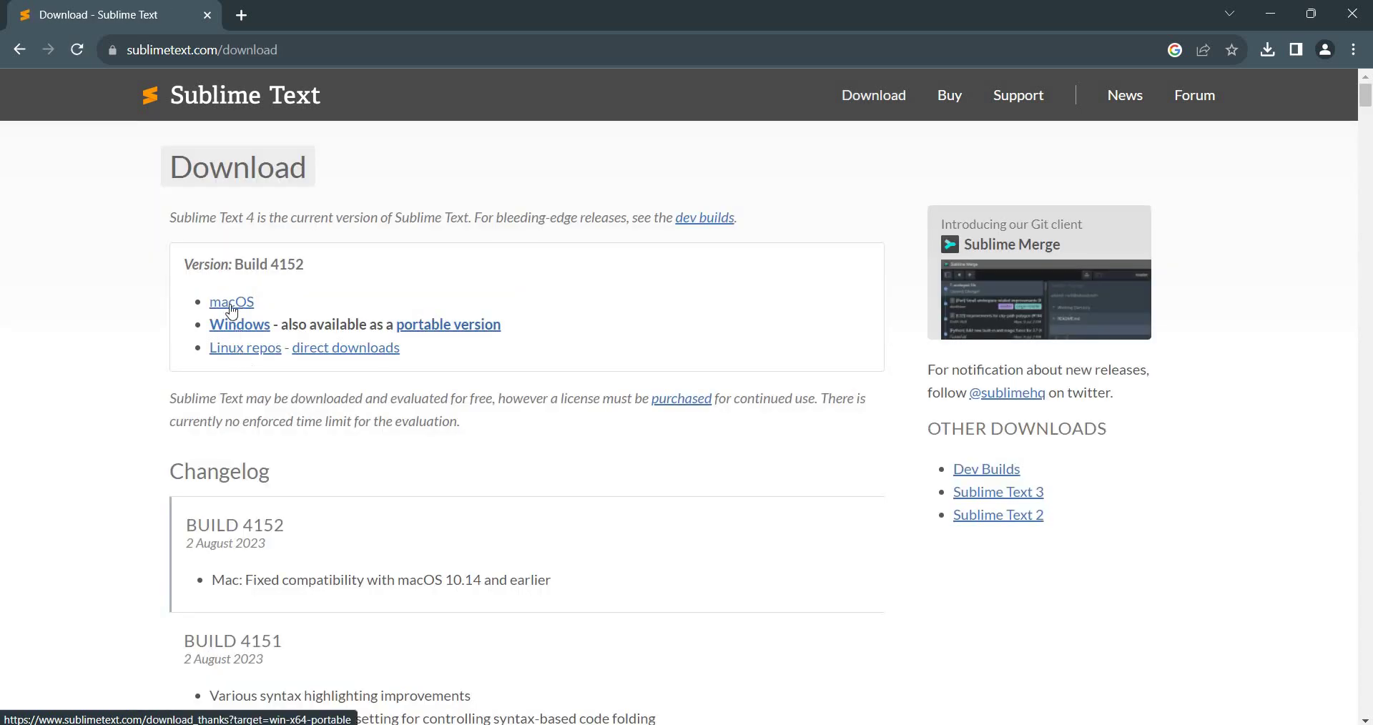
{"action": "left_click", "coordinate": [291, 339]}
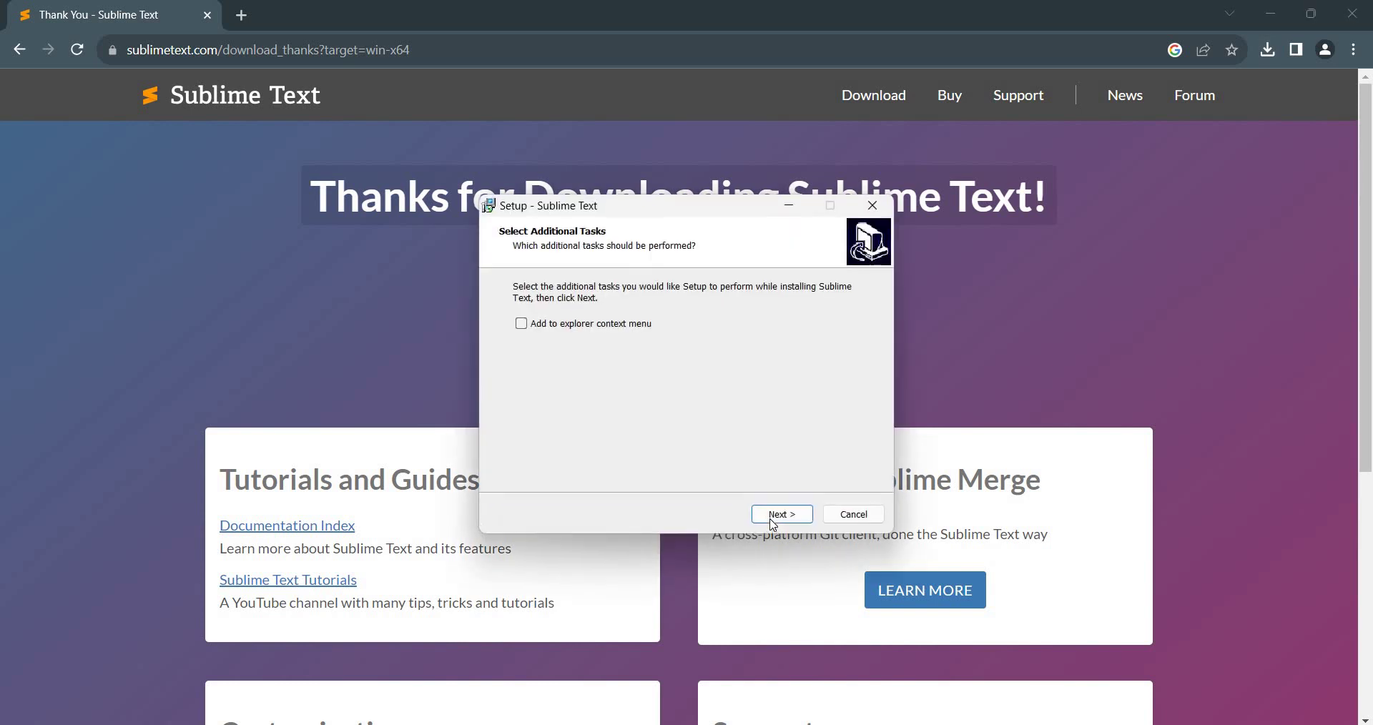
{"action": "left_click", "coordinate": [772, 522]}
{"action": "left_click", "coordinate": [772, 522]}
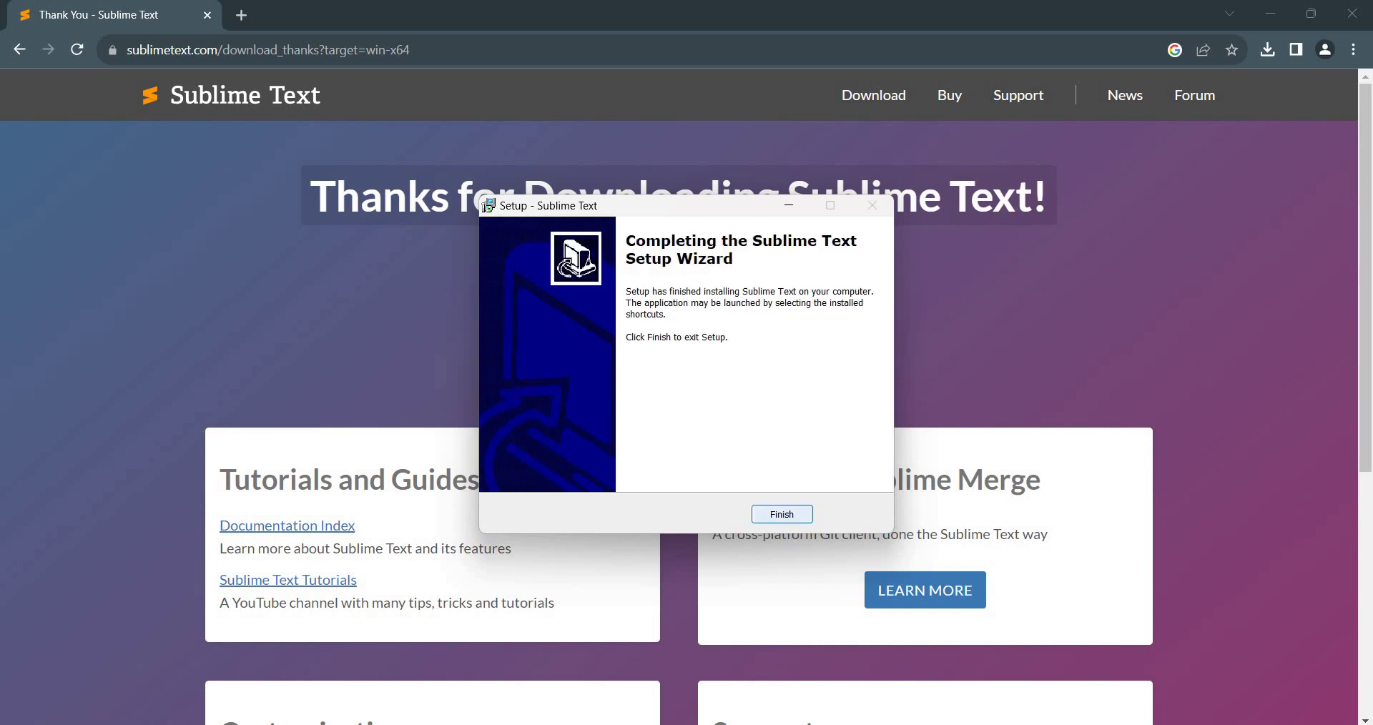
{"action": "left_click", "coordinate": [782, 514]}
- Launch Sublime Text from Windows search, close the update notice and maximize its window
{"action": "key", "text": "super"}
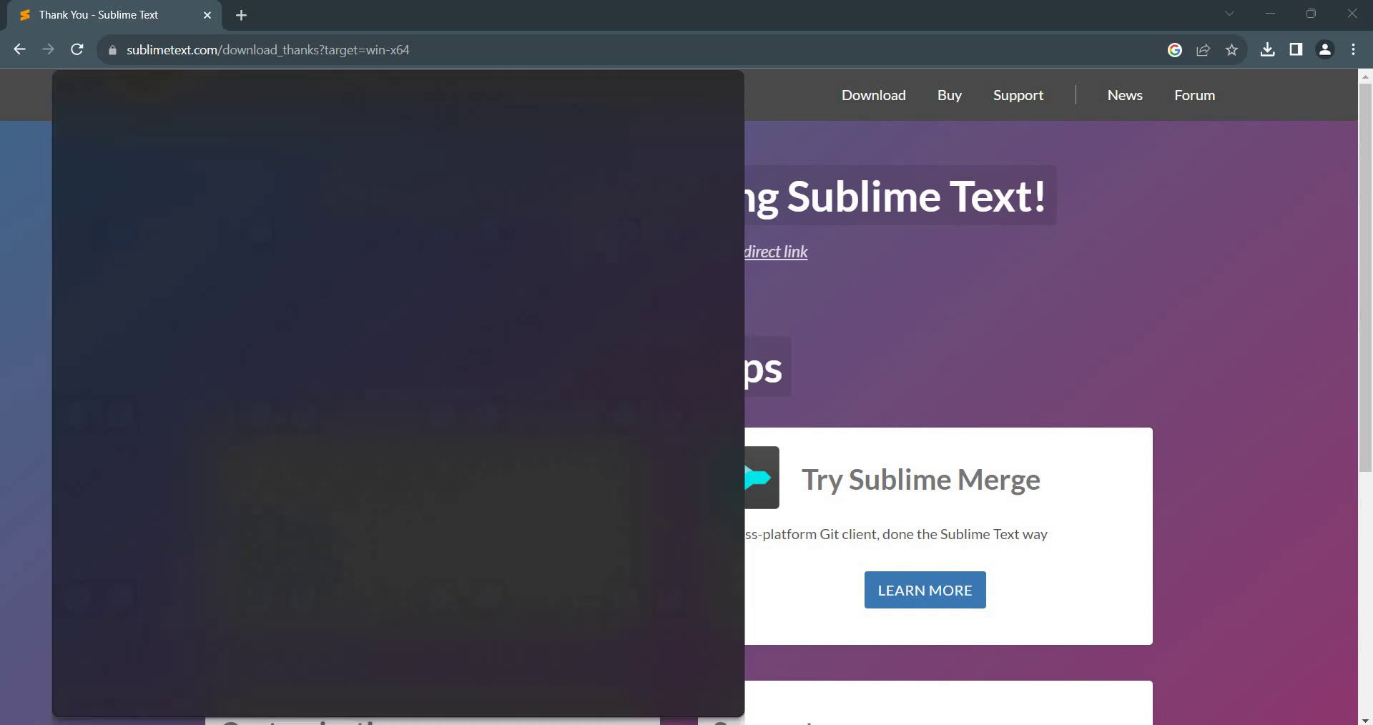
{"action": "type", "text": "sub"}
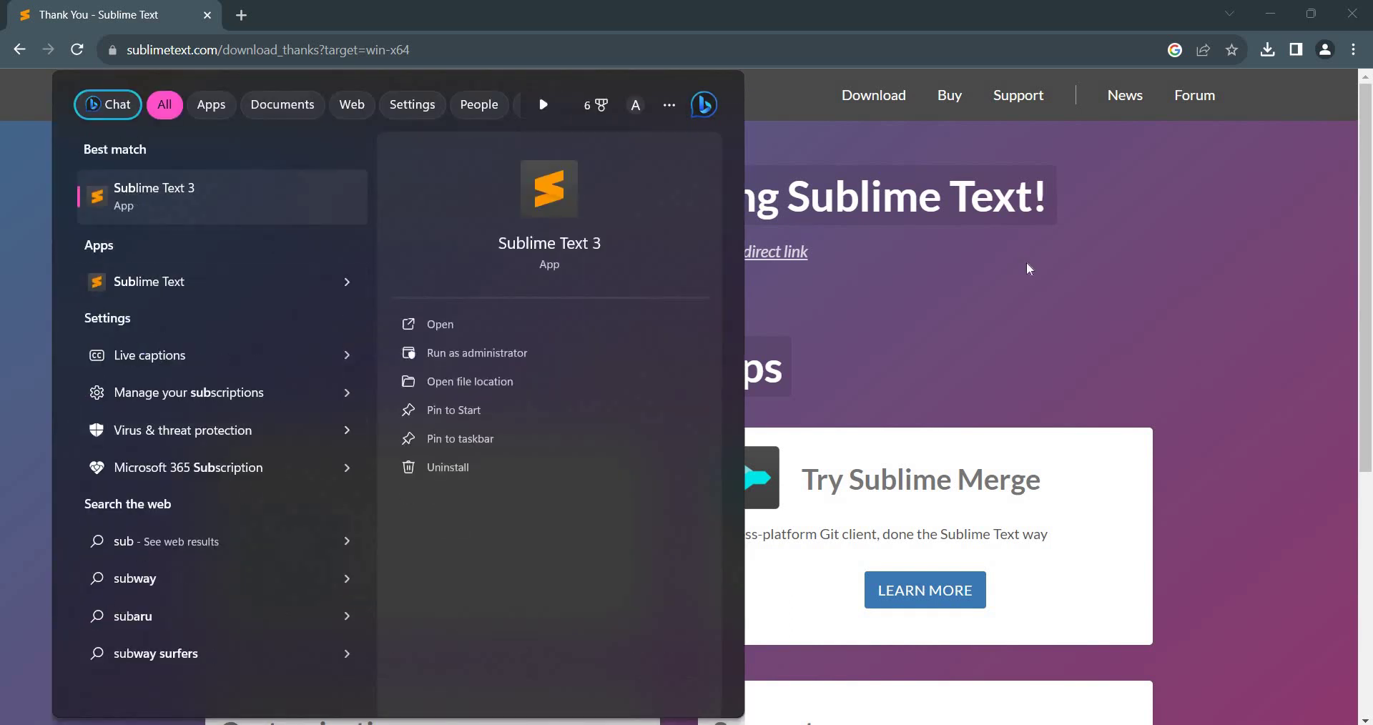
{"action": "key", "text": "Escape"}
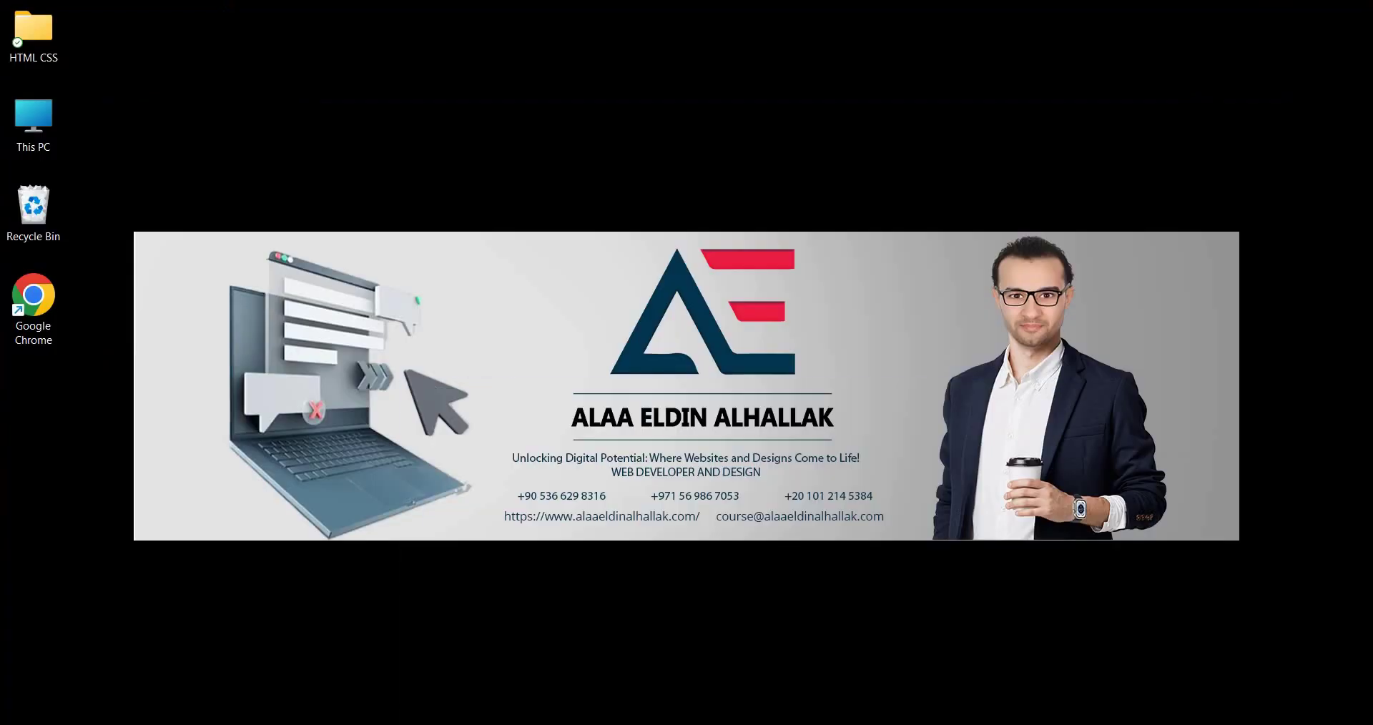
{"action": "key", "text": "super"}
{"action": "type", "text": "s"}
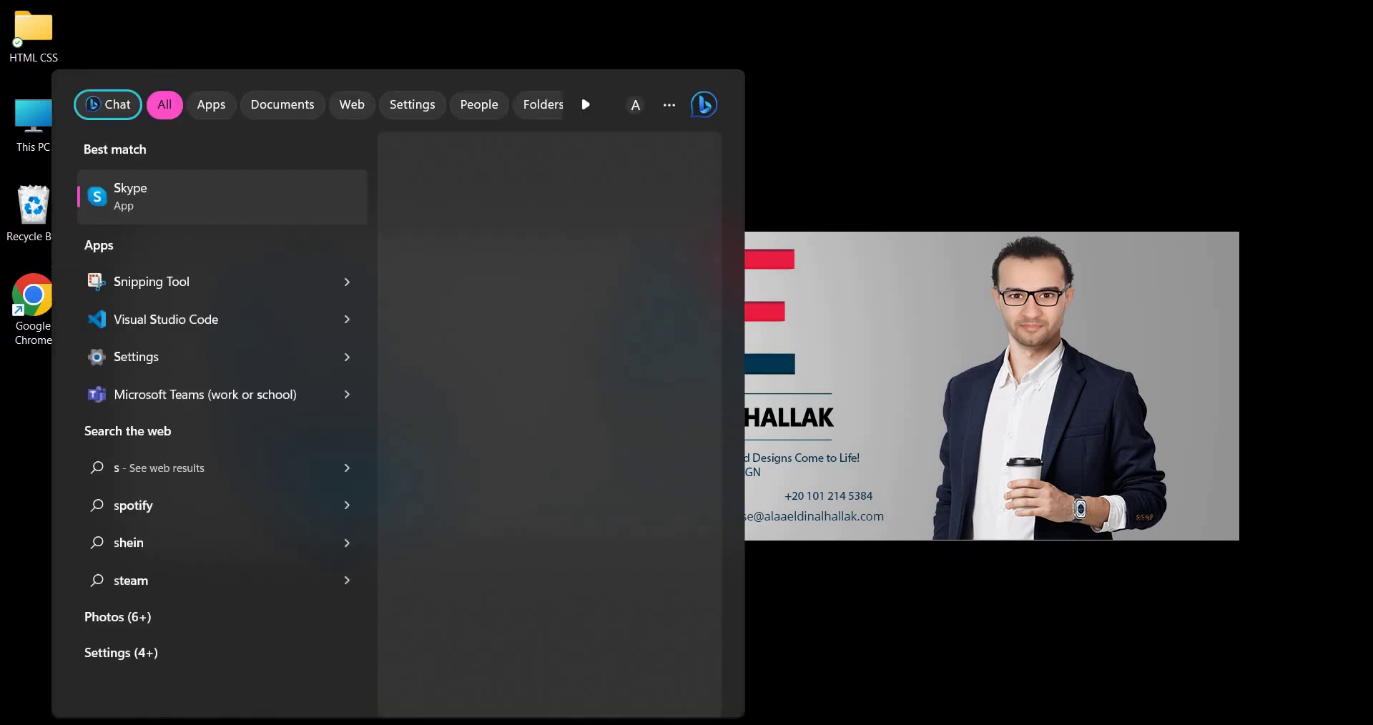
{"action": "type", "text": "ub"}
{"action": "key", "text": "Return"}
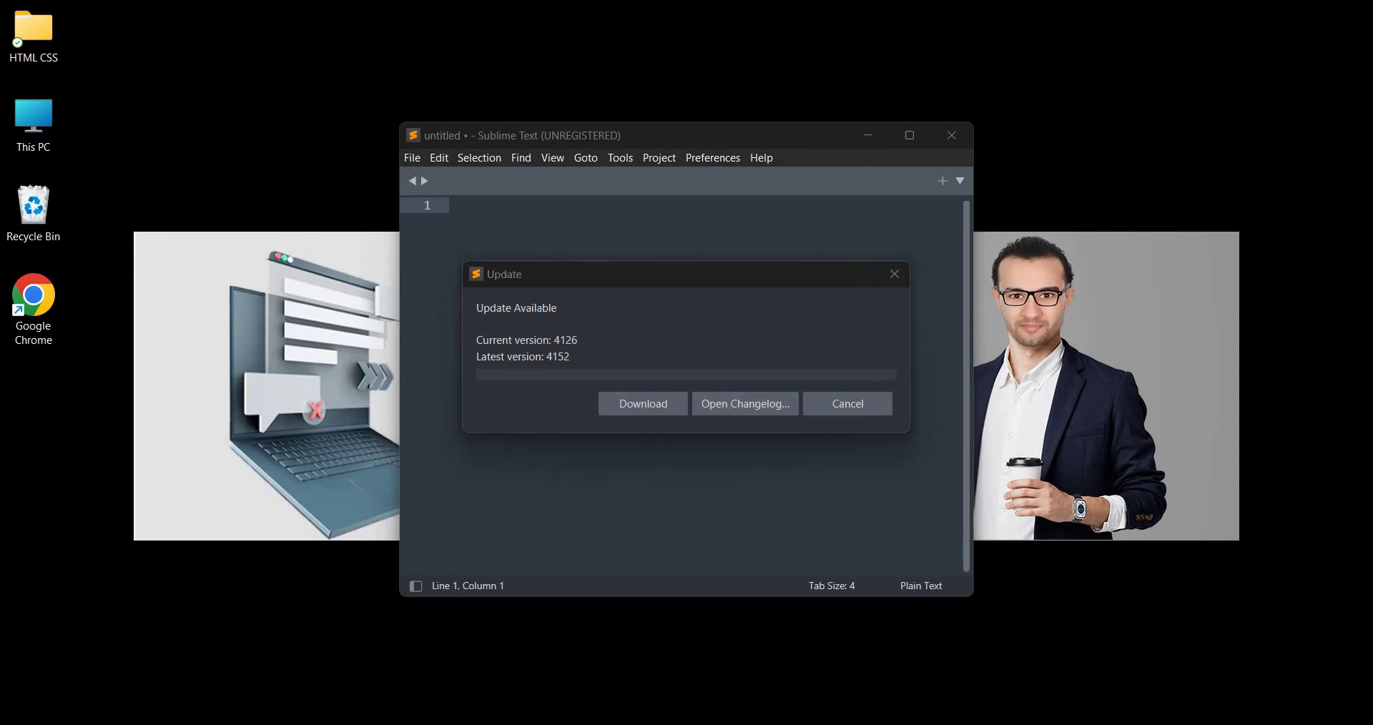
{"action": "left_click", "coordinate": [894, 274]}
{"action": "key", "text": "super+Up"}
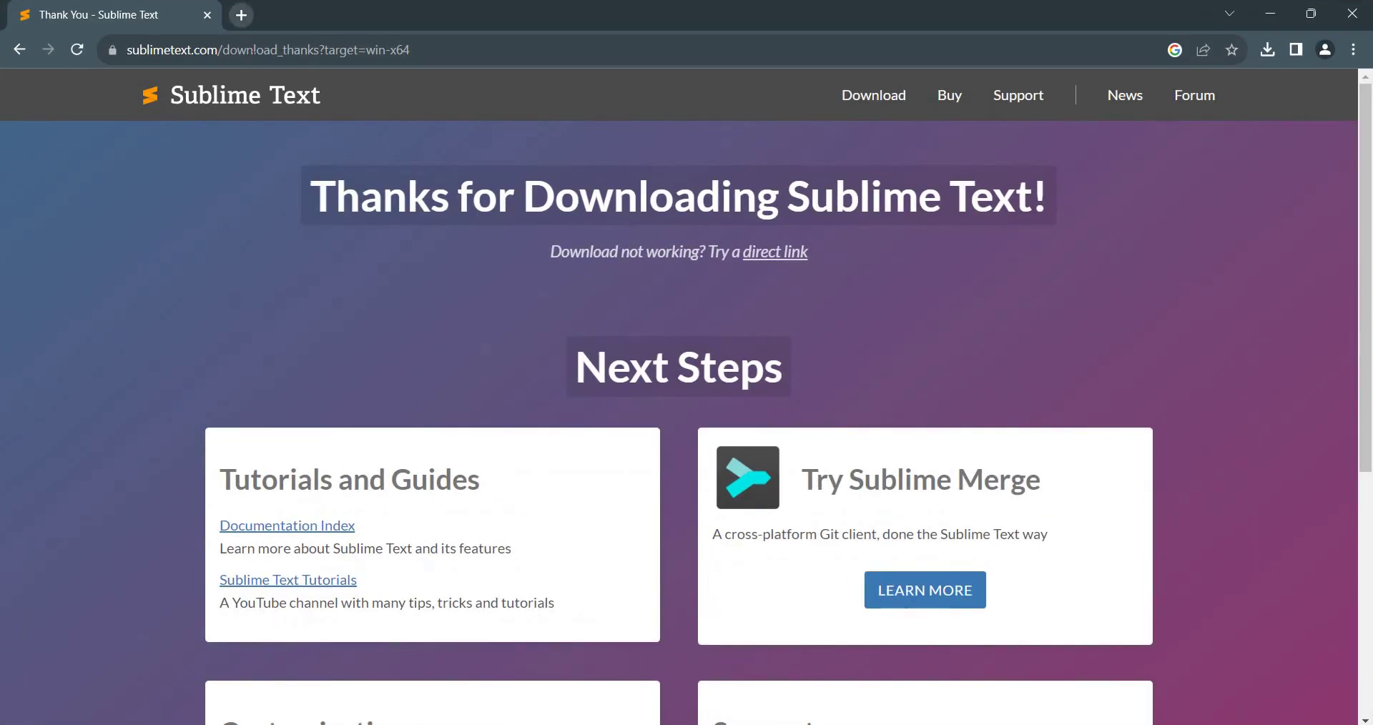
- Search for 'visual stedio code', open code.visualstudio.com and go to its all-platforms Download page
{"action": "left_click", "coordinate": [241, 15]}
{"action": "type", "text": "vi"}
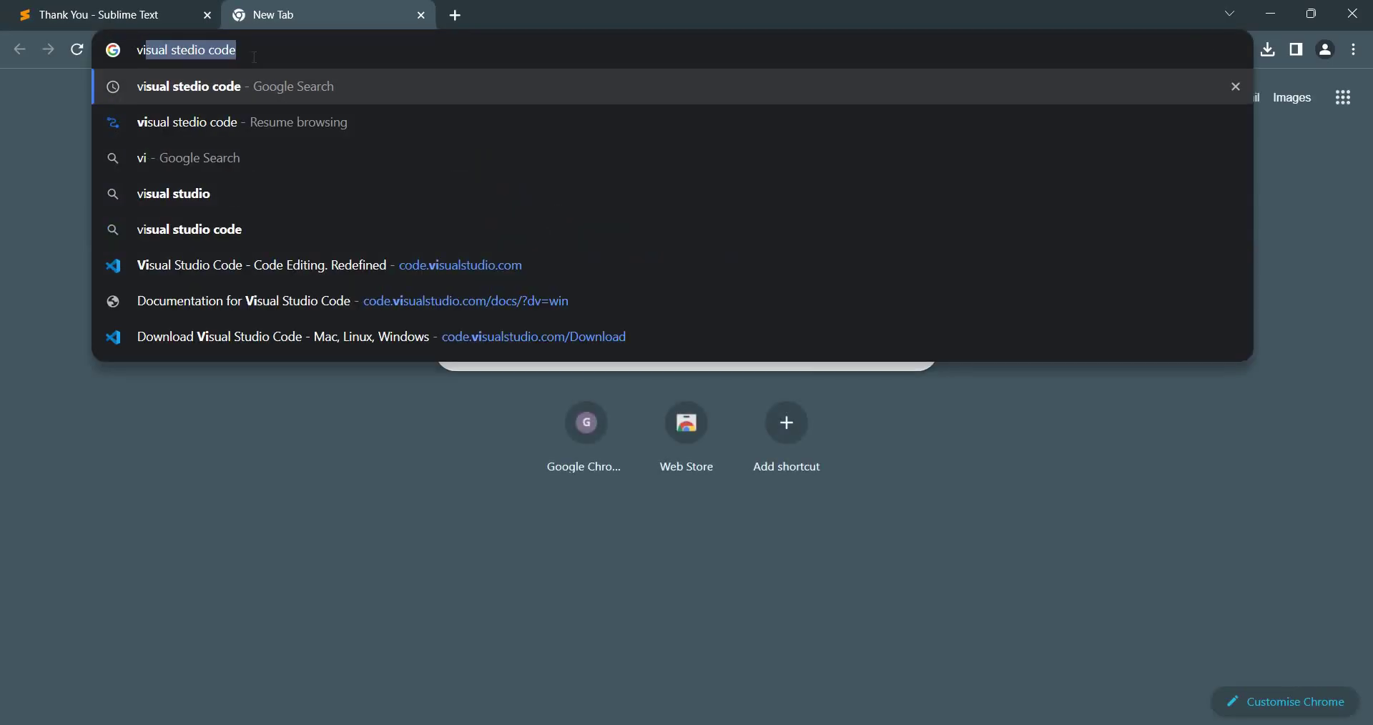
{"action": "key", "text": "Return"}
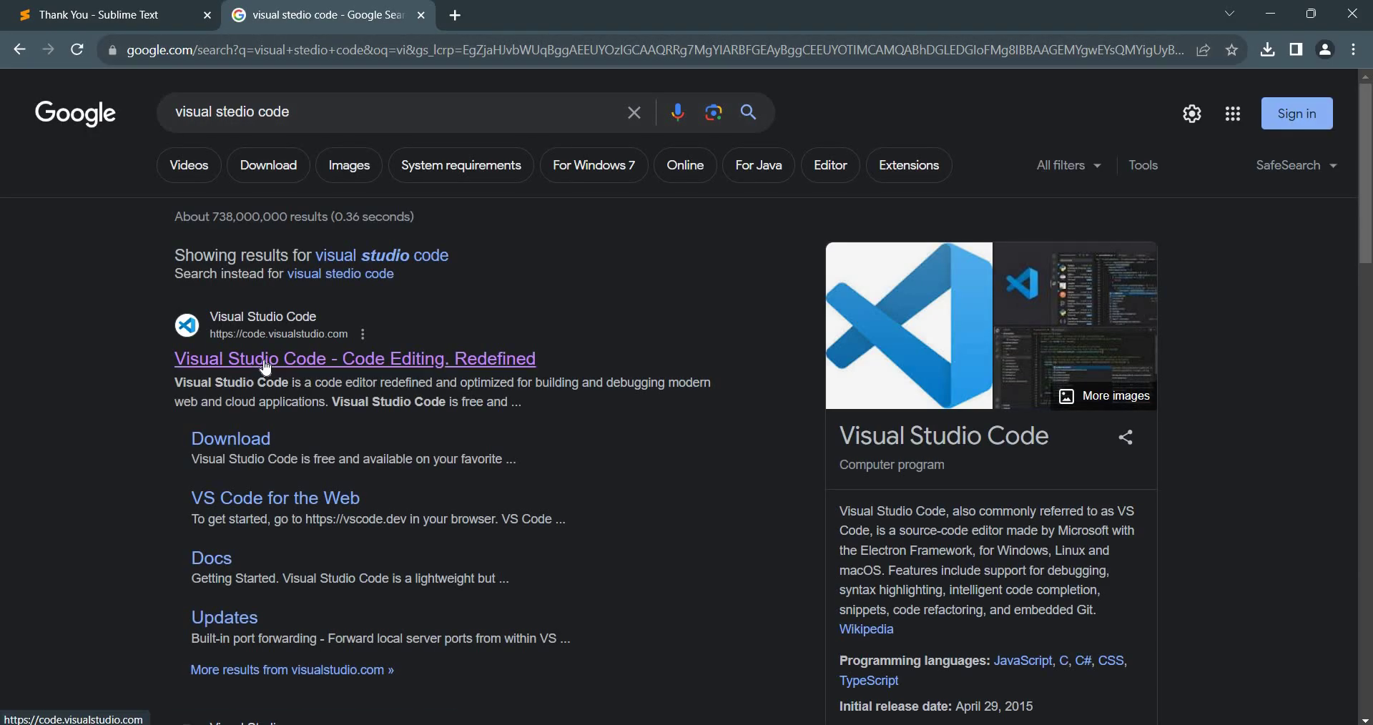
{"action": "left_click", "coordinate": [393, 361]}
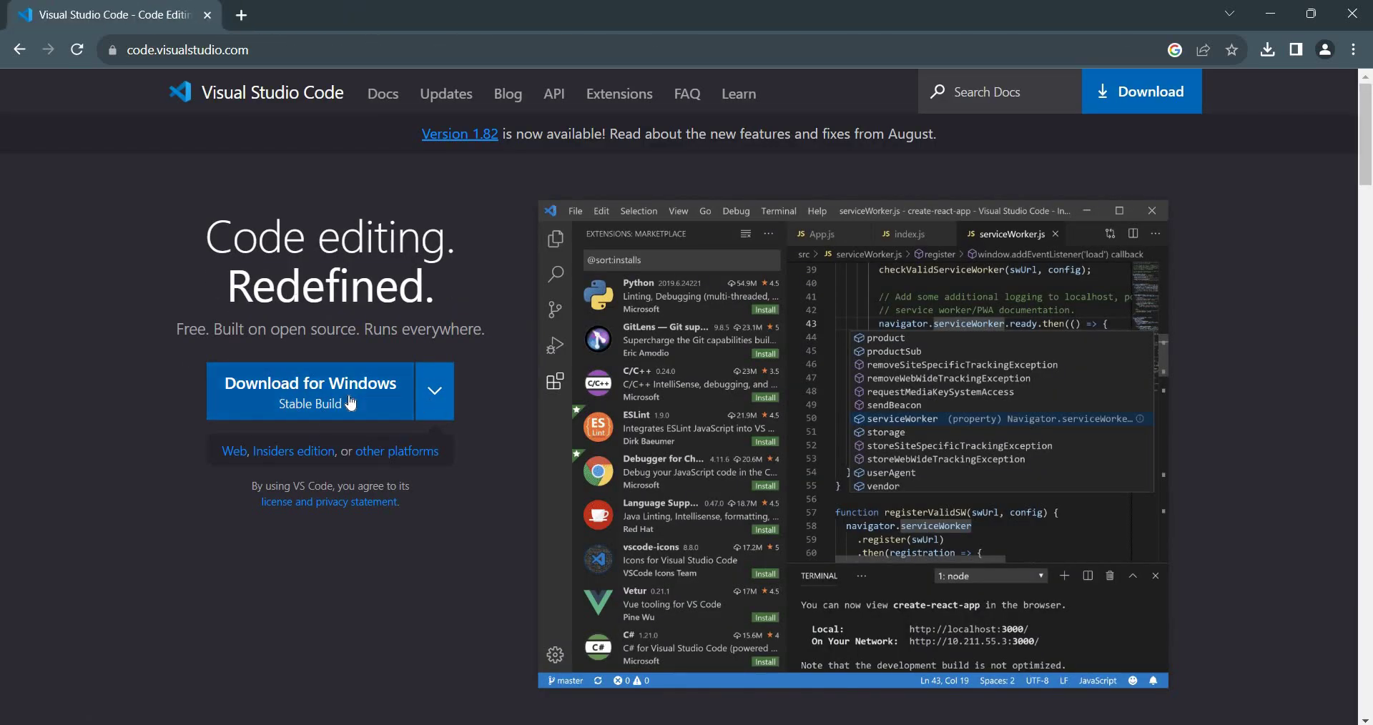
{"action": "left_click", "coordinate": [432, 391]}
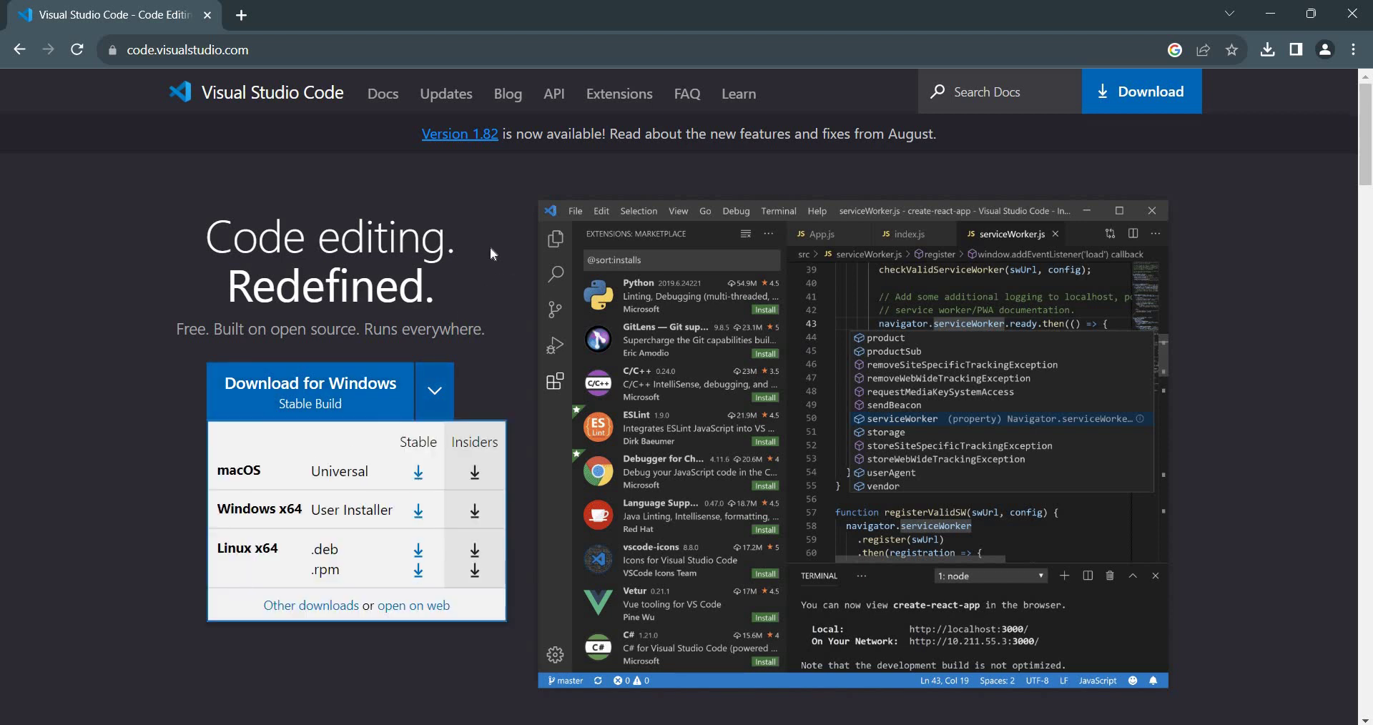
{"action": "left_click", "coordinate": [1164, 96]}
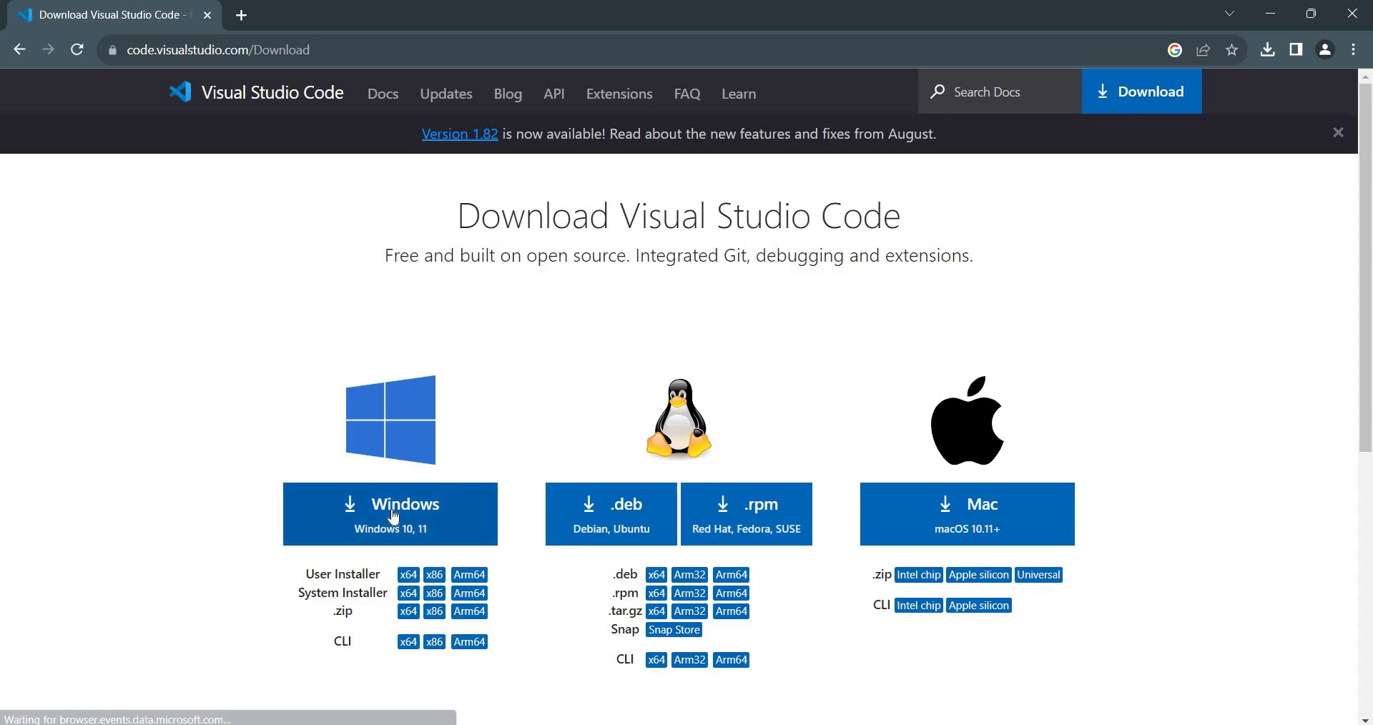
- Download VSCodeUserSetup-x64-1.82.1.exe for Windows and run it from Chrome's downloads list
{"action": "left_click", "coordinate": [1144, 93]}
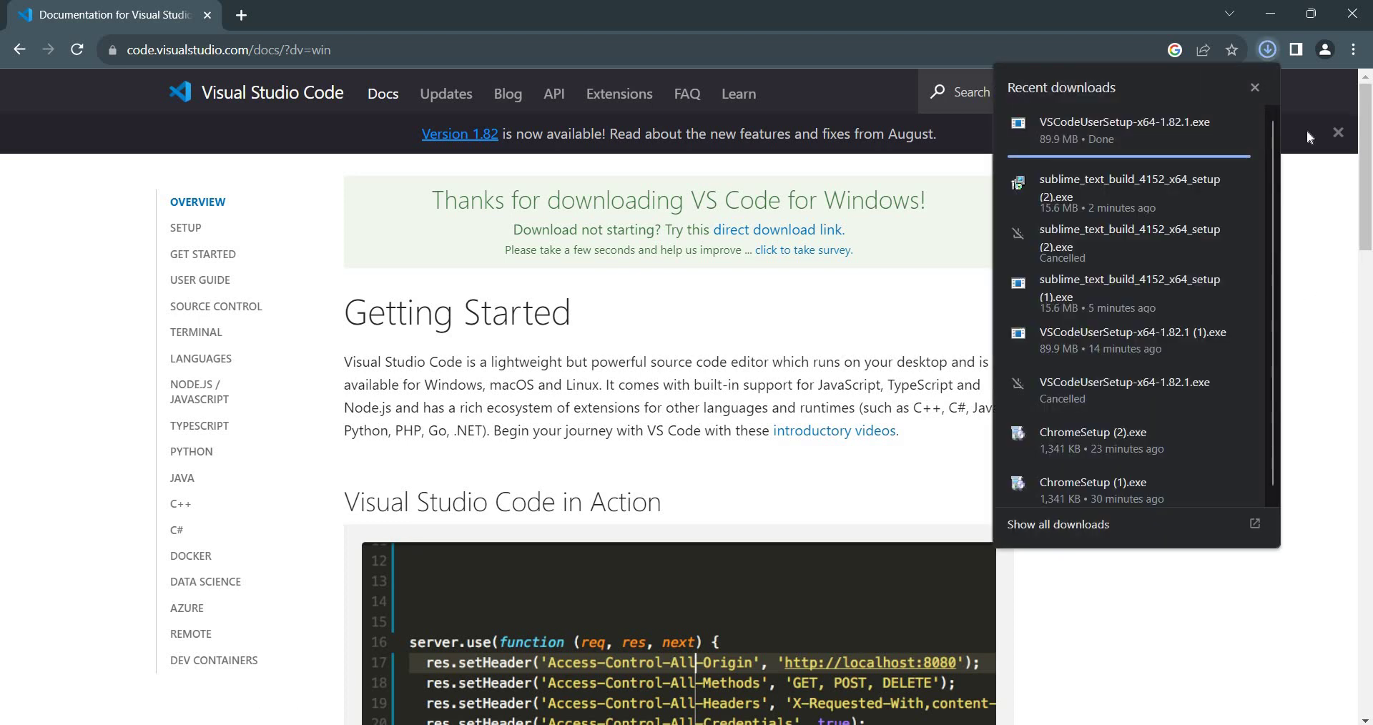
{"action": "left_click", "coordinate": [1263, 48]}
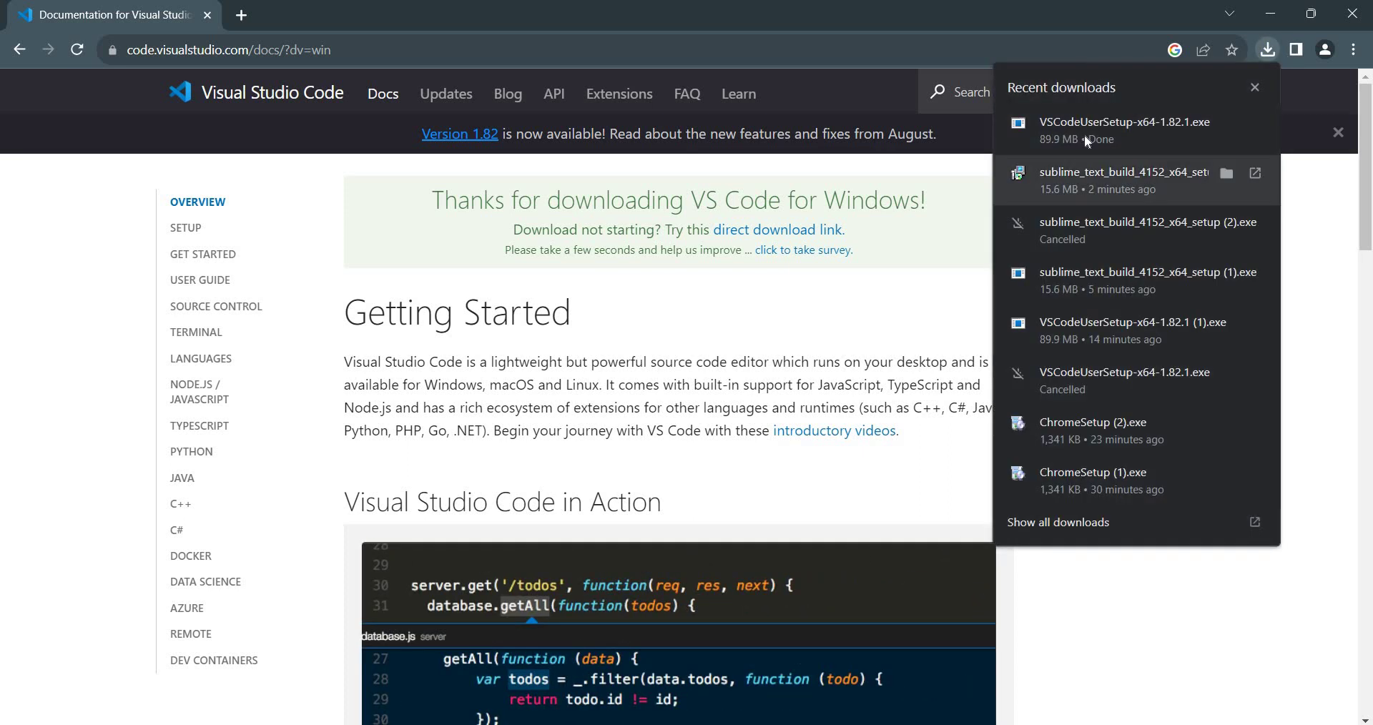
{"action": "left_click", "coordinate": [1087, 140]}
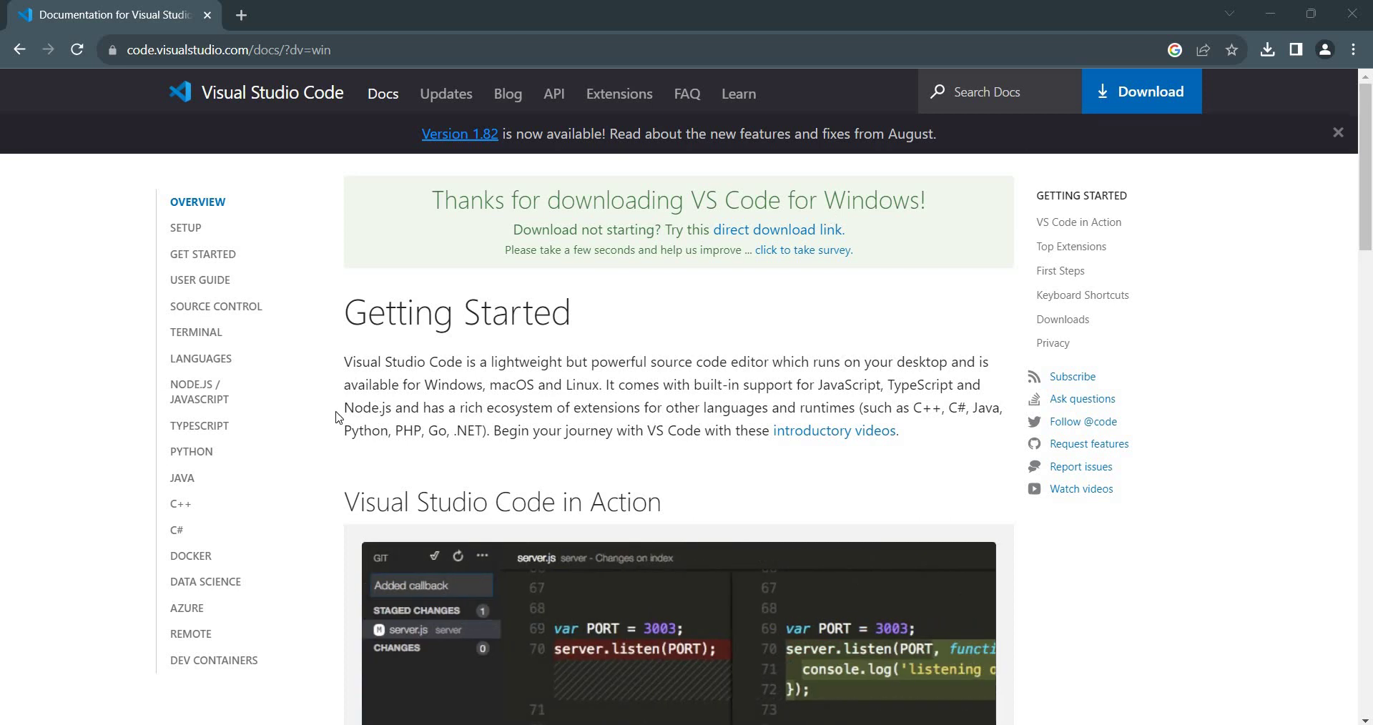
- Accept the VS Code licence agreement and keep the default additional tasks
{"action": "left_click", "coordinate": [478, 491]}
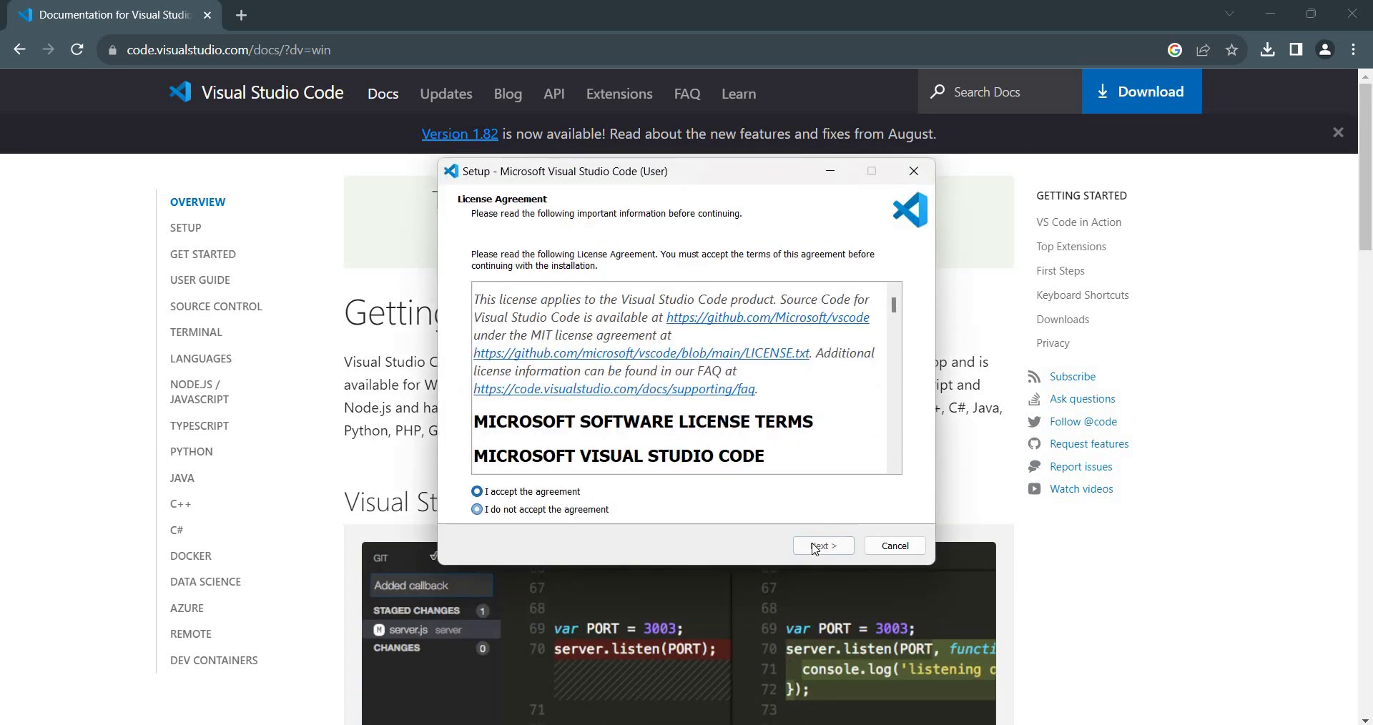
{"action": "left_click", "coordinate": [813, 549]}
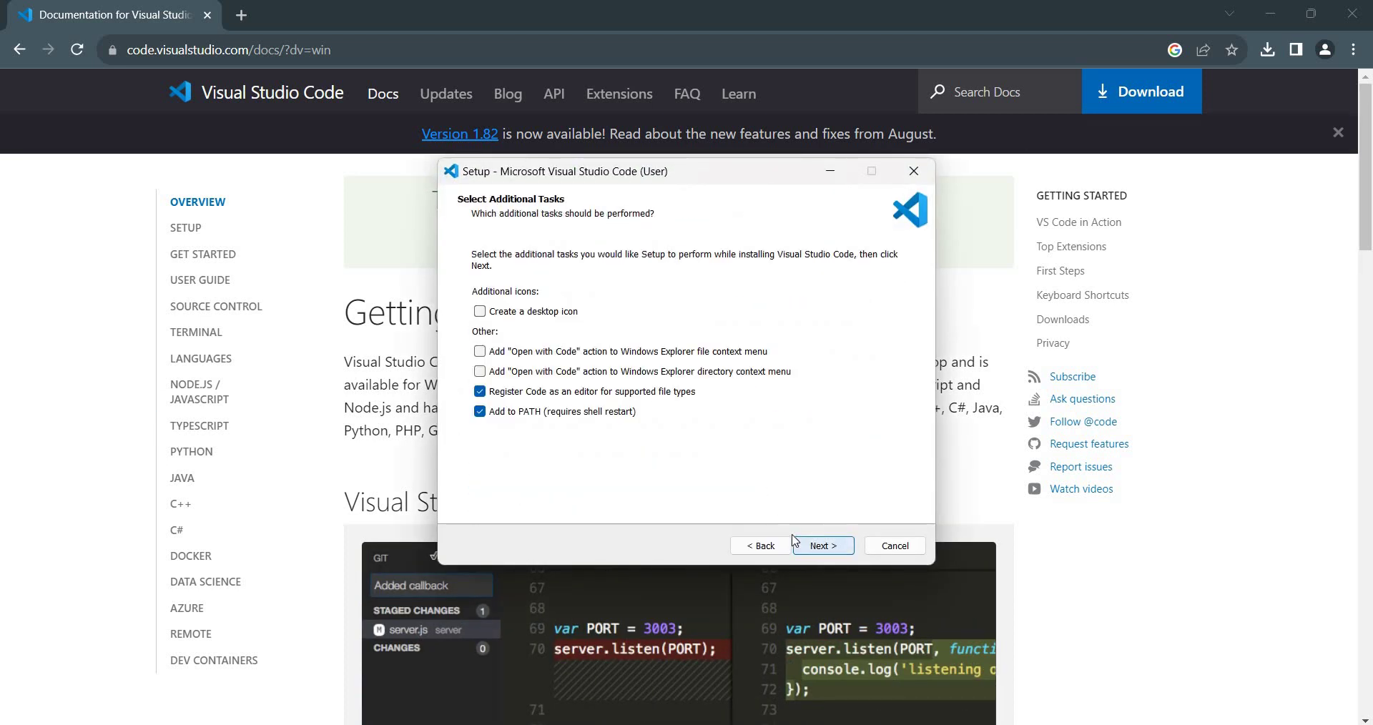
{"action": "left_click", "coordinate": [826, 548]}
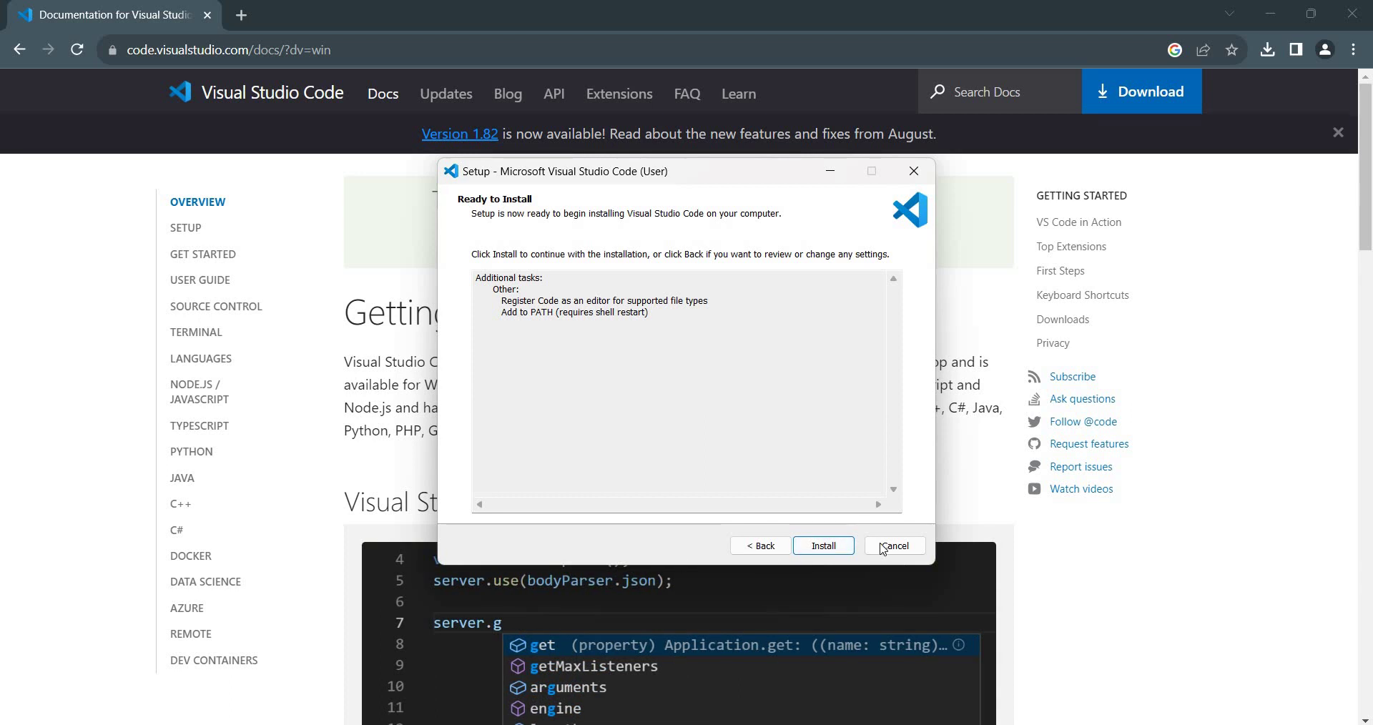